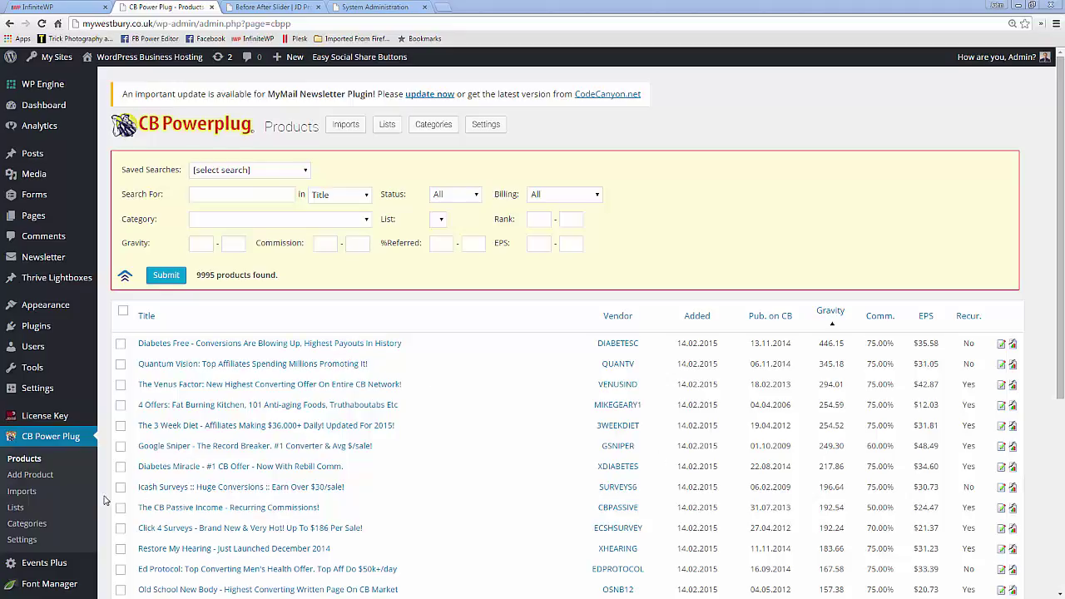
# Step: Open the CB Power Plug Imports history, showing the 15.06.2015 import of 9132 feed products
pyautogui.click(25, 491)
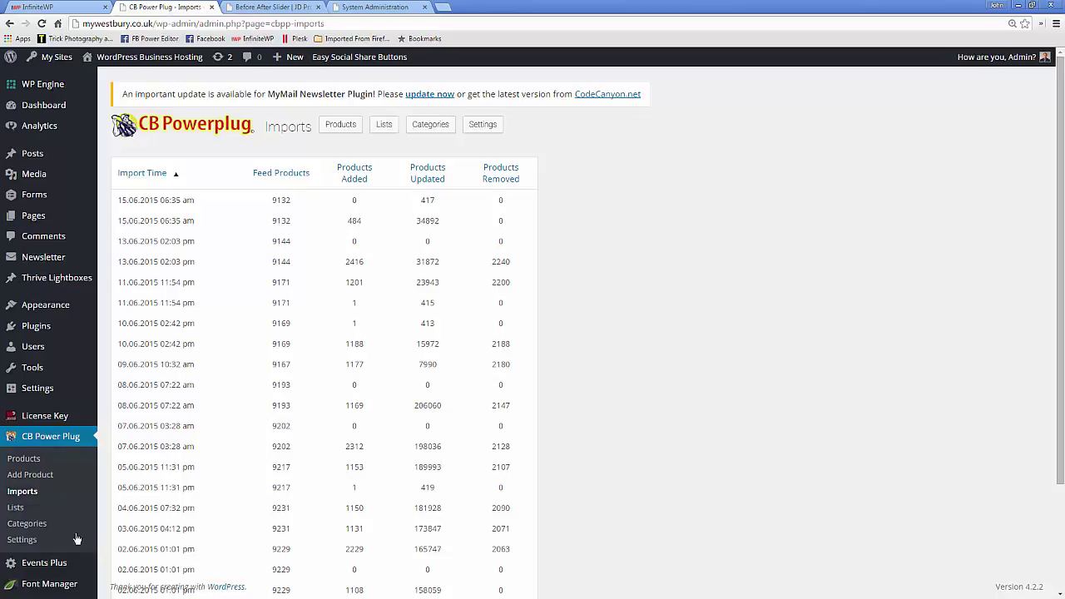
# Step: Search product titles for 'dog training' with Enabled status and All billing, finding 23 products
pyautogui.click(20, 464)
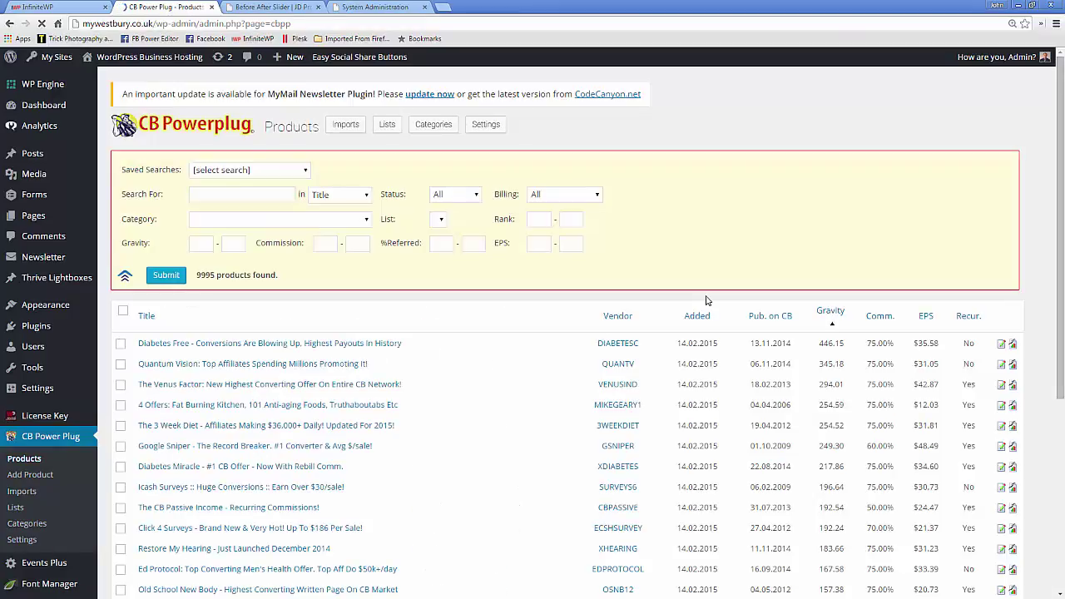
pyautogui.click(200, 194)
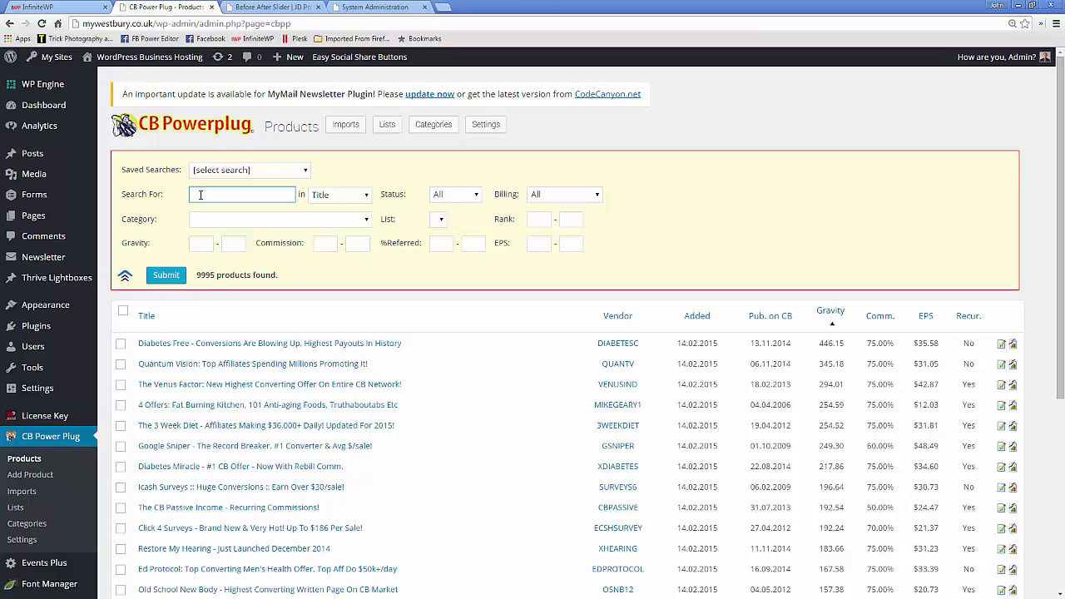
pyautogui.write('dog training')
pyautogui.click(340, 203)
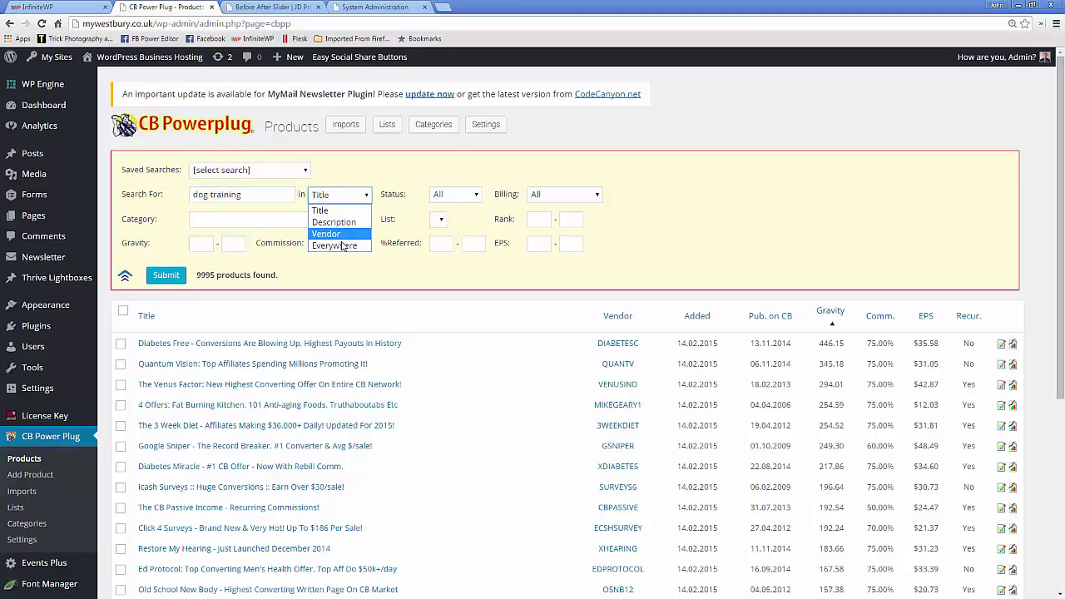
pyautogui.click(346, 213)
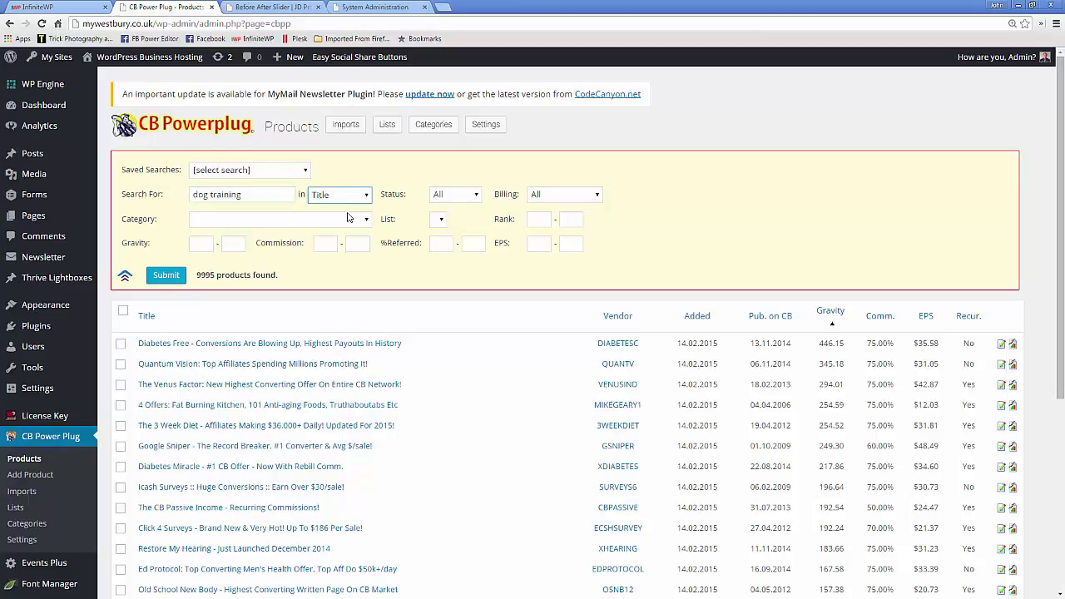
pyautogui.click(464, 198)
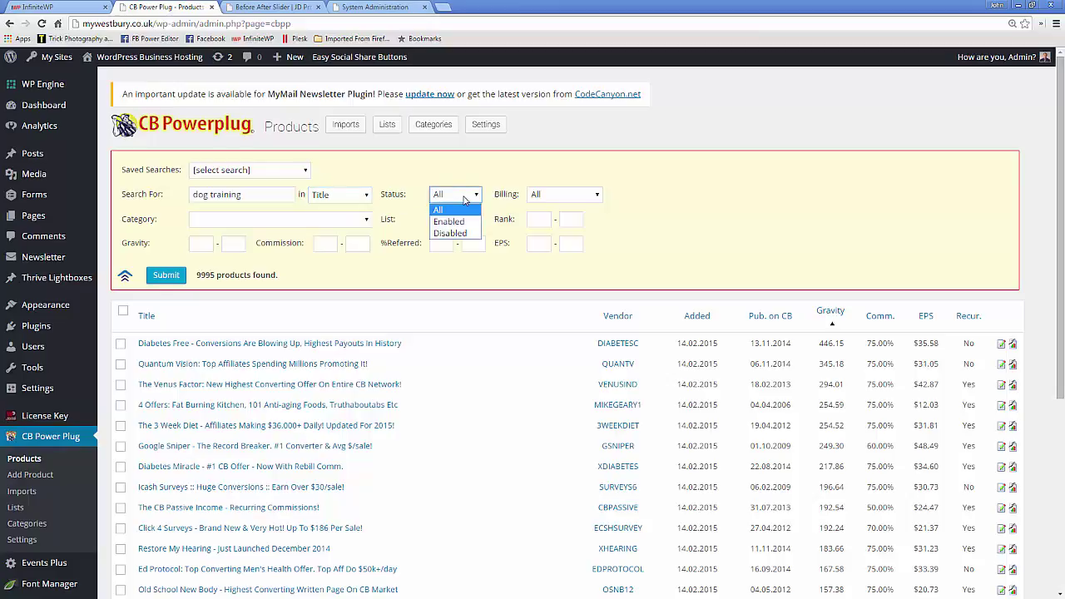
pyautogui.click(449, 221)
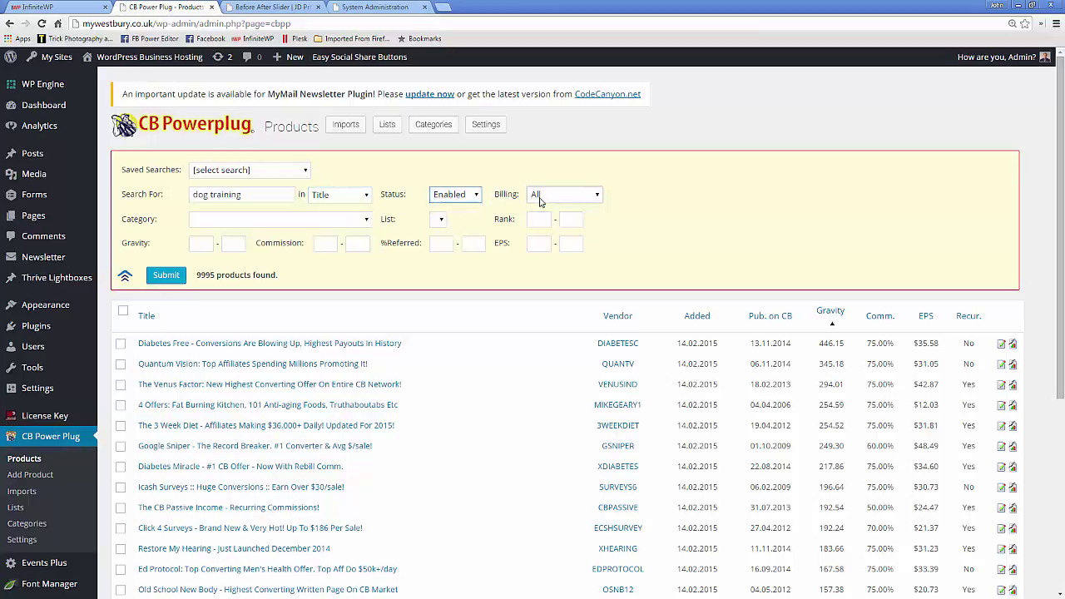
pyautogui.click(538, 198)
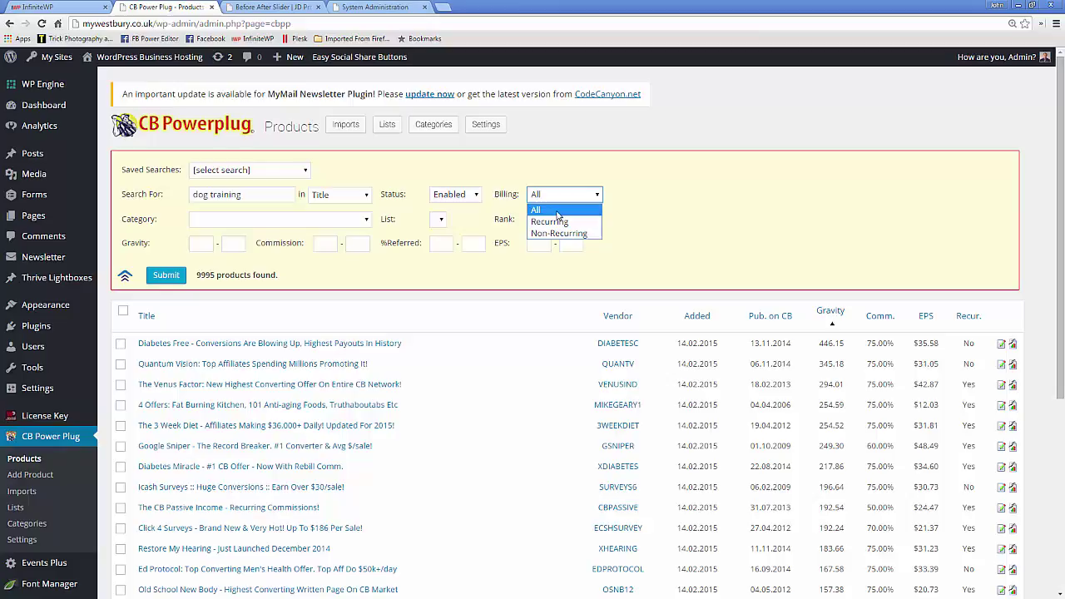
pyautogui.click(530, 210)
pyautogui.click(164, 279)
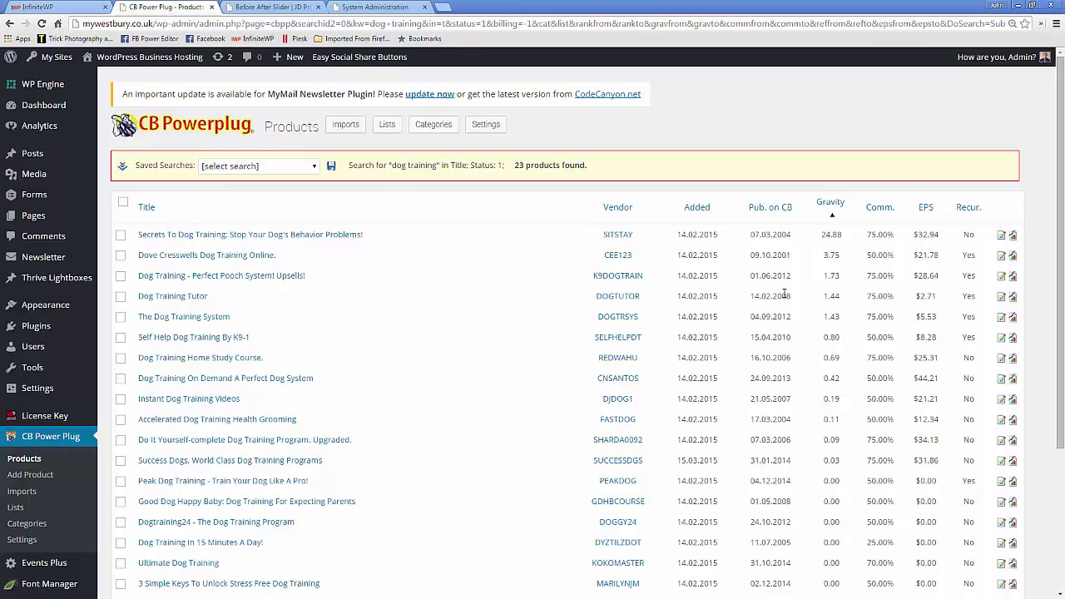
pyautogui.scroll(-3, 791, 300)
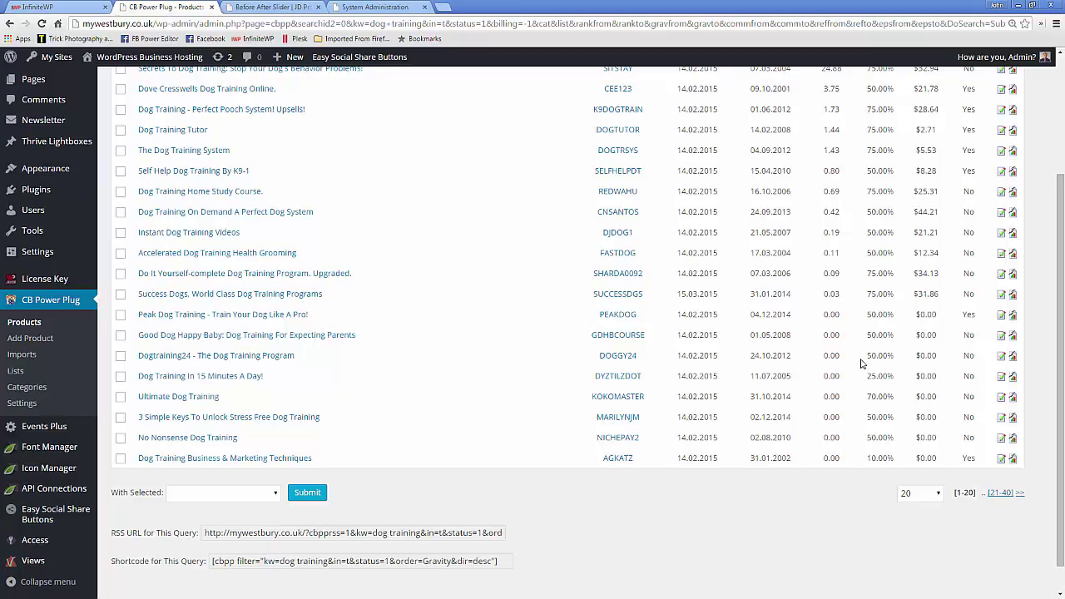
pyautogui.scroll(2, 732, 375)
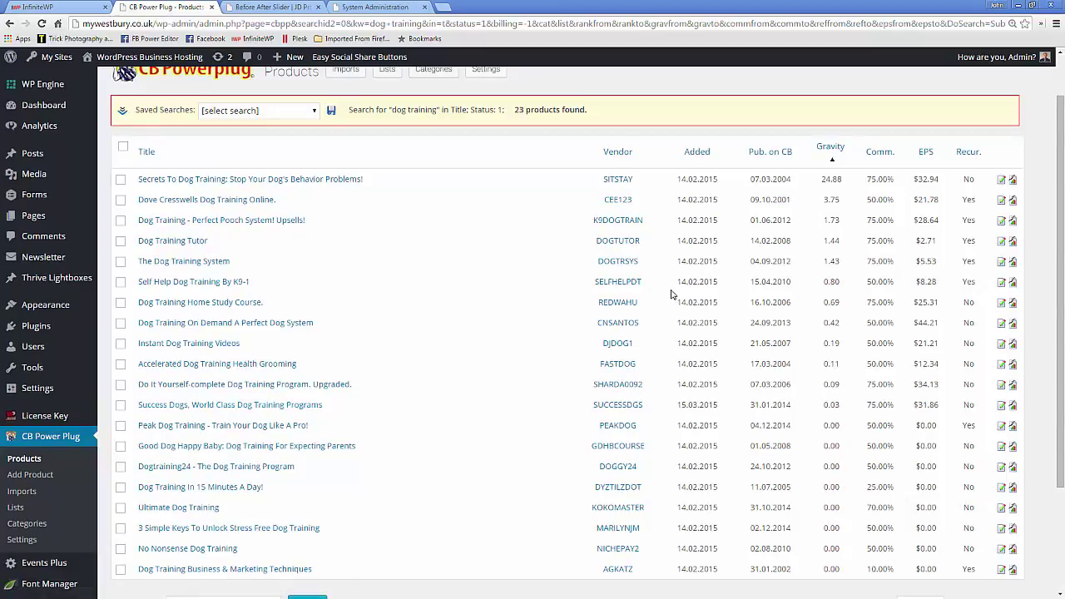
pyautogui.click(1001, 201)
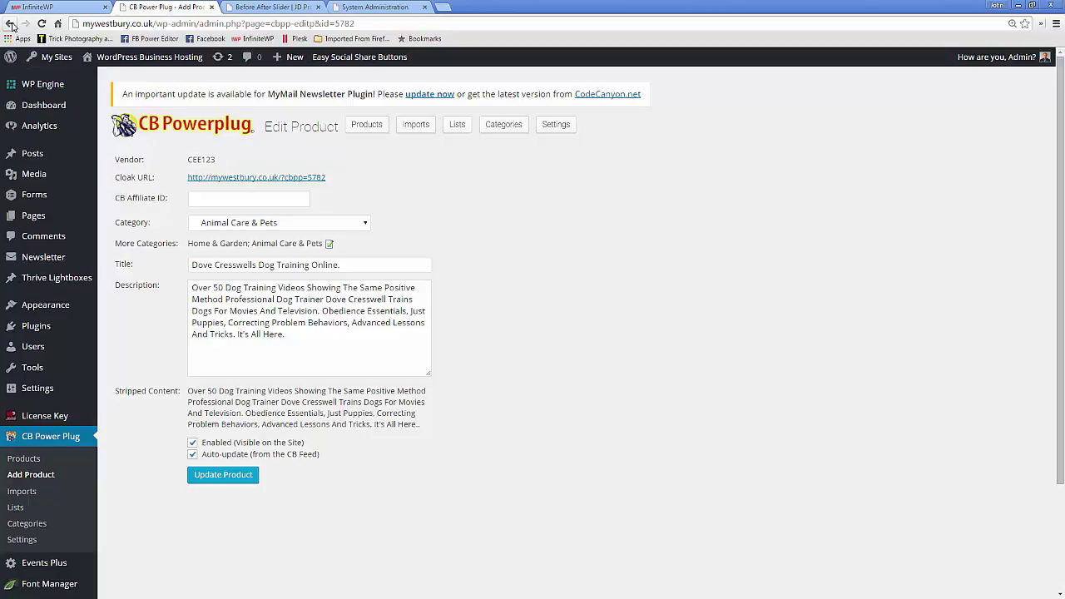
pyautogui.click(11, 24)
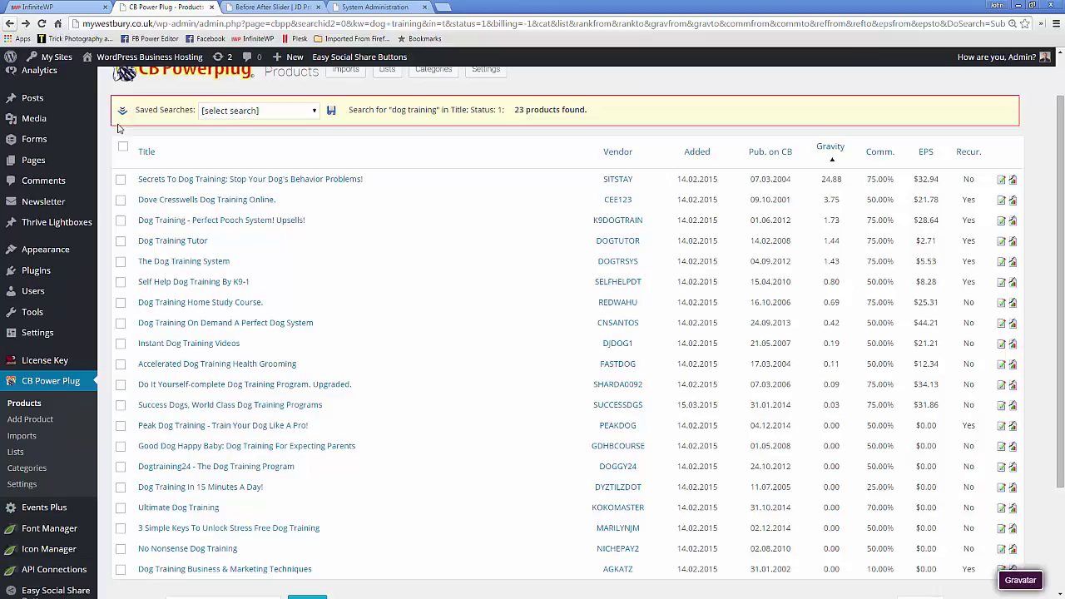
# Step: Mark only Ultimate Dog Training and apply the Create Pages bulk action to make one page
pyautogui.scroll(-3, 209, 379)
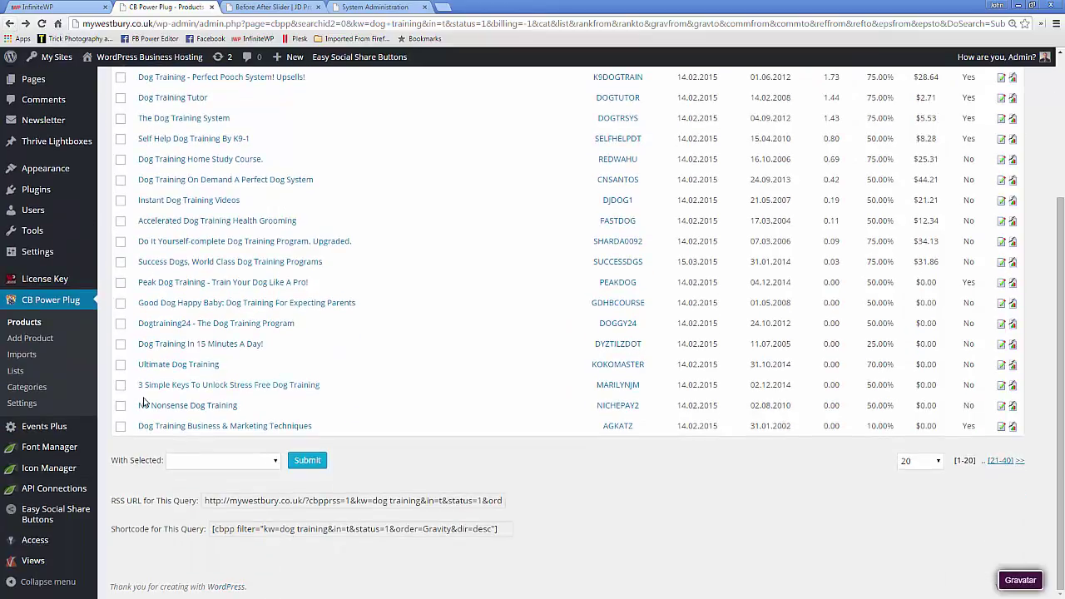
pyautogui.click(120, 368)
pyautogui.click(121, 221)
pyautogui.click(263, 465)
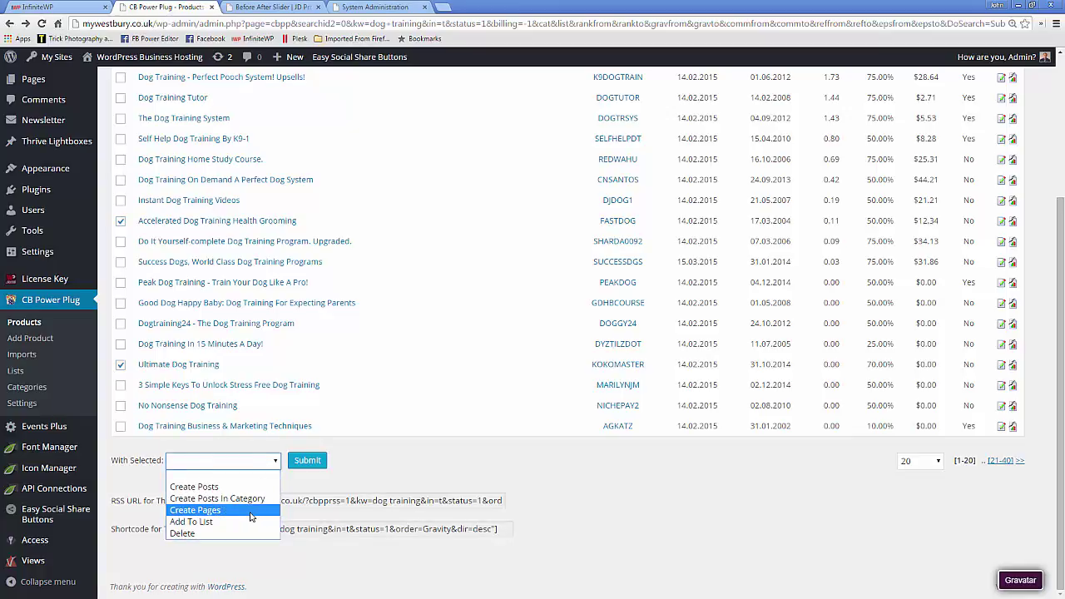
pyautogui.click(378, 471)
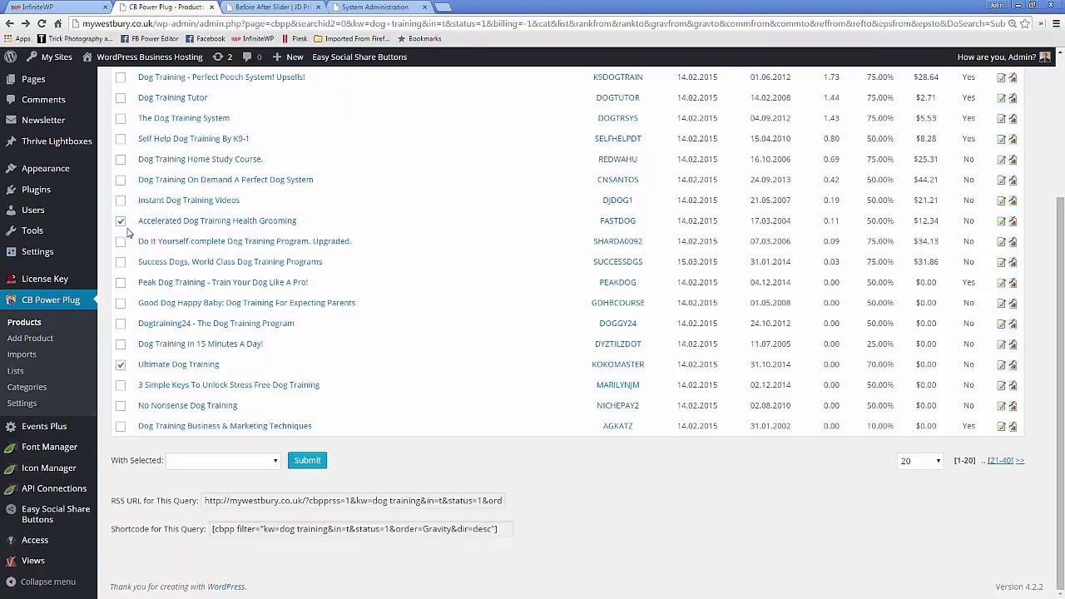
pyautogui.click(121, 223)
pyautogui.click(277, 462)
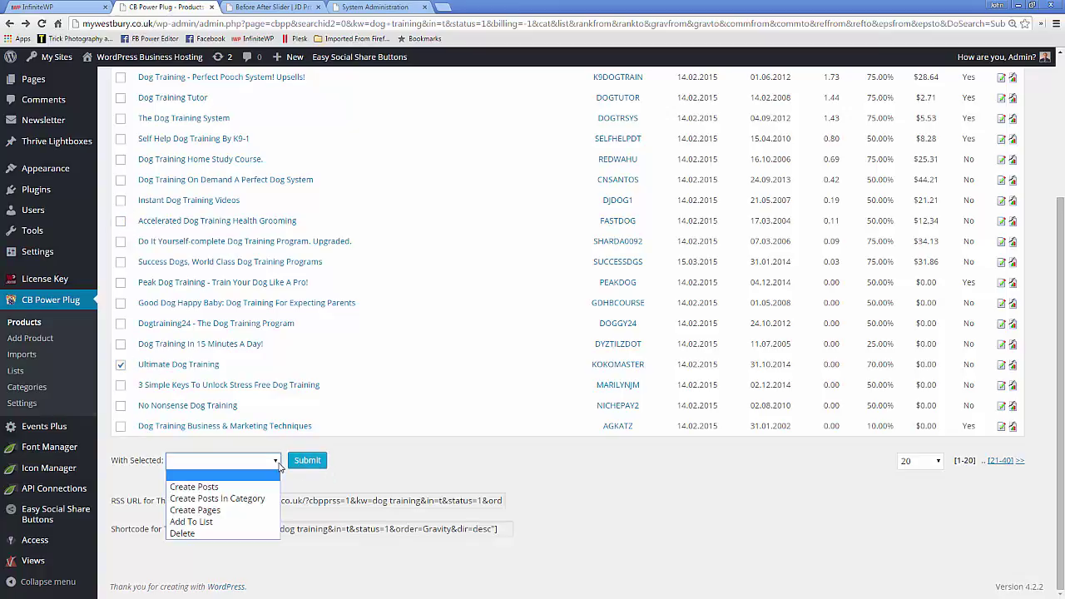
pyautogui.click(258, 515)
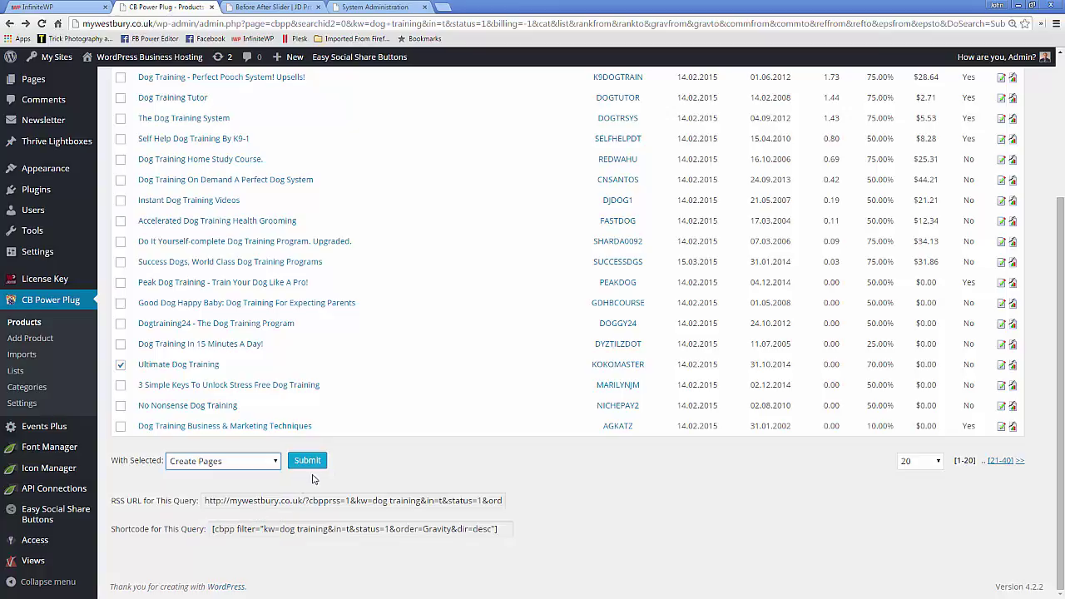
pyautogui.click(307, 462)
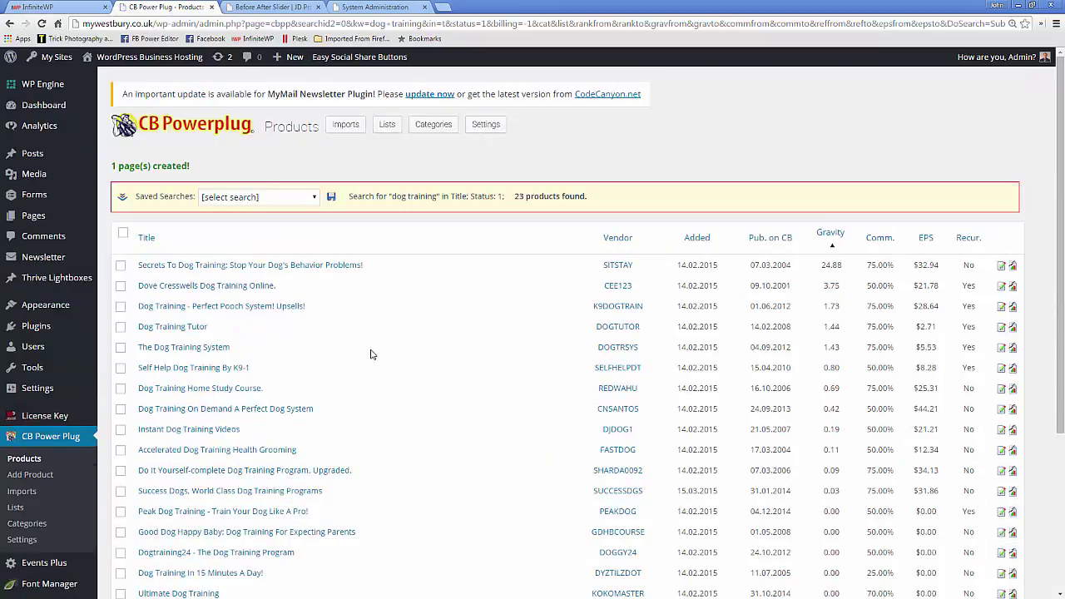
# Step: View the Ultimate Dog Training page on the live site from All Pages
pyautogui.moveTo(34, 164)
pyautogui.moveTo(46, 216)
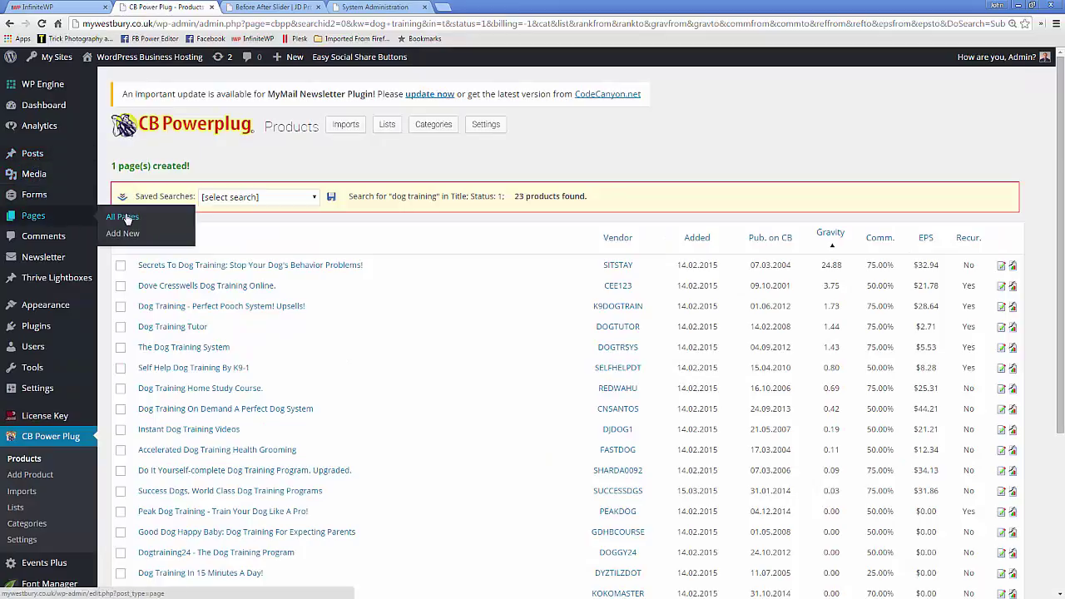
pyautogui.click(125, 217)
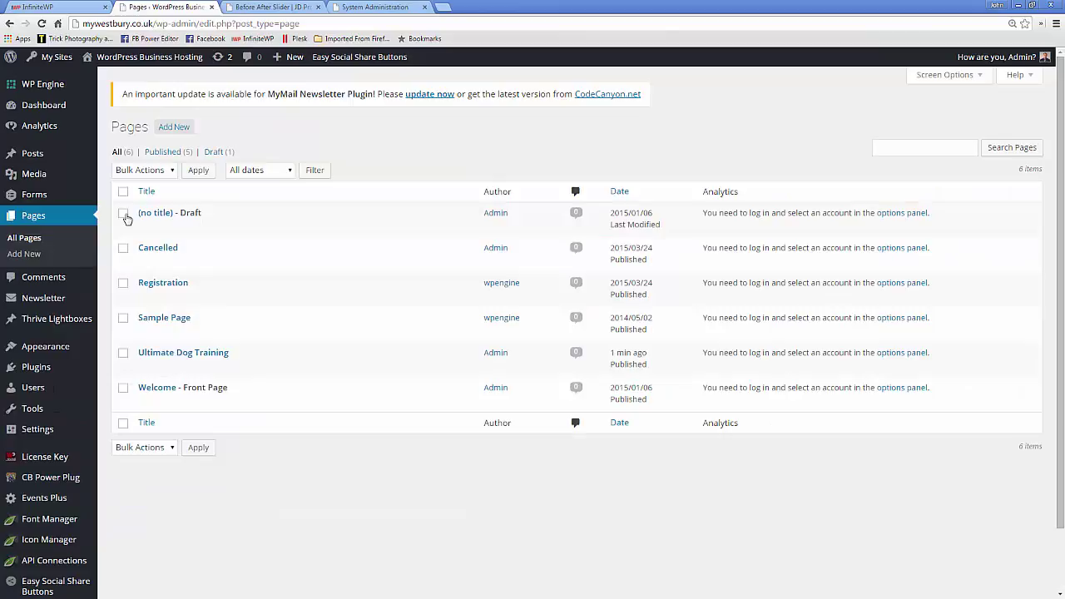
pyautogui.moveTo(163, 368)
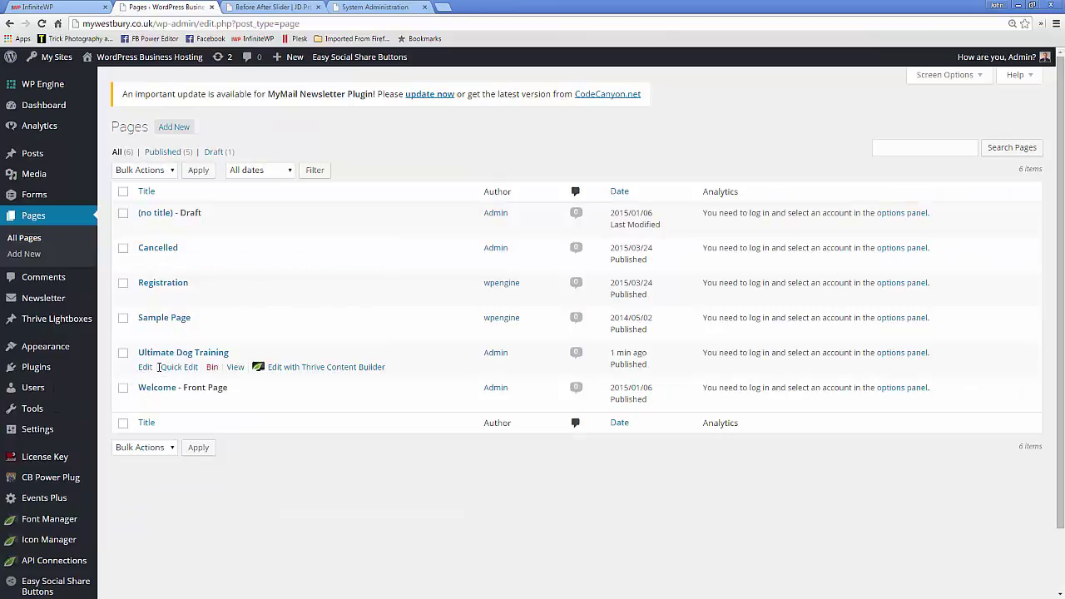
pyautogui.click(235, 367)
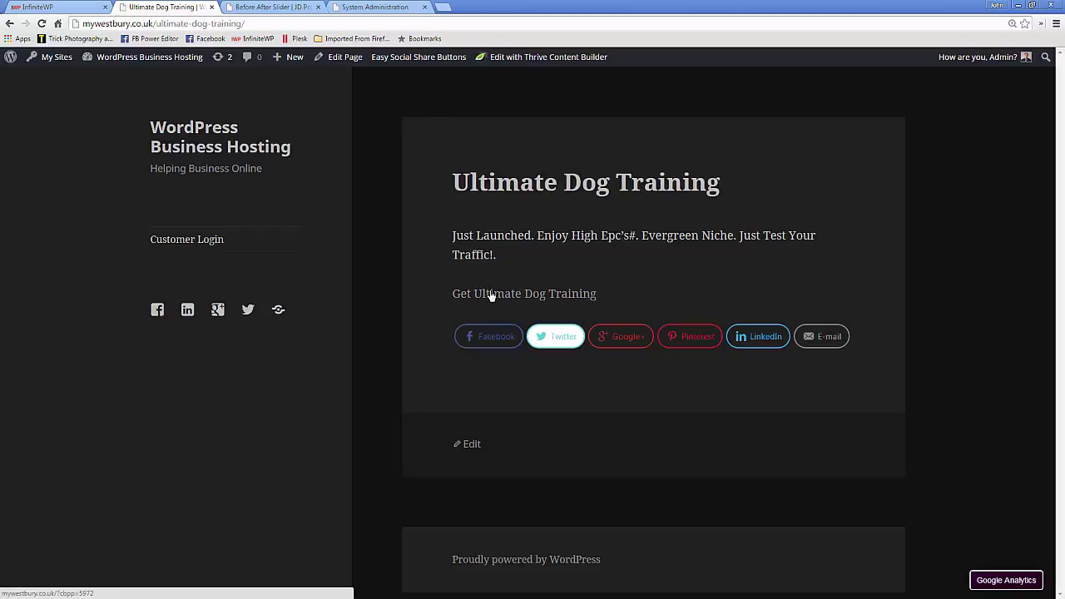
# Step: Open the page's Get Ultimate Dog Training link in a new background tab
pyautogui.click(541, 297)
pyautogui.click(9, 25)
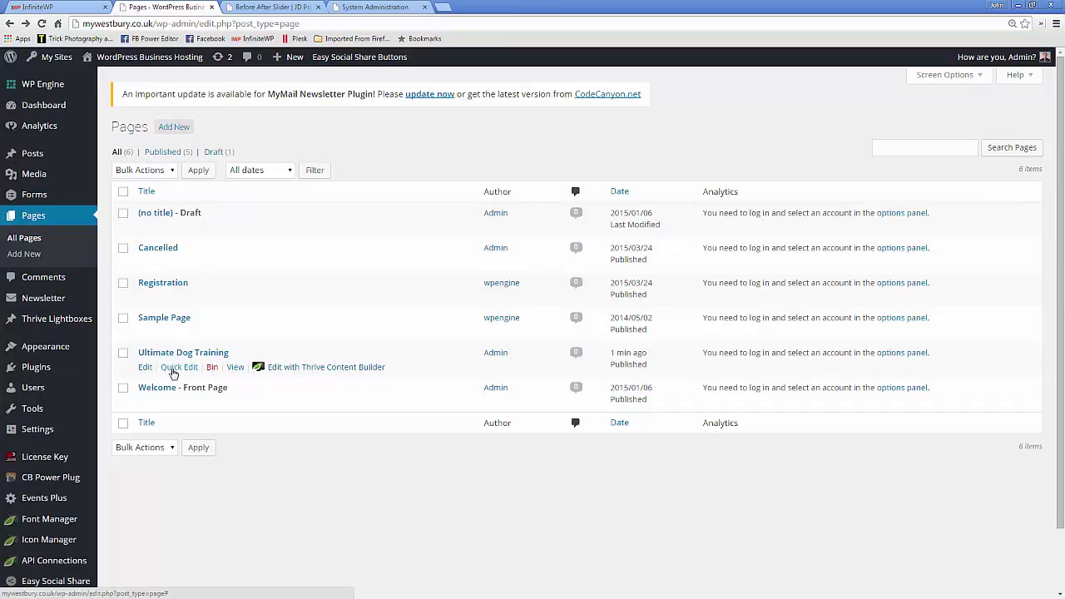
pyautogui.click(234, 367)
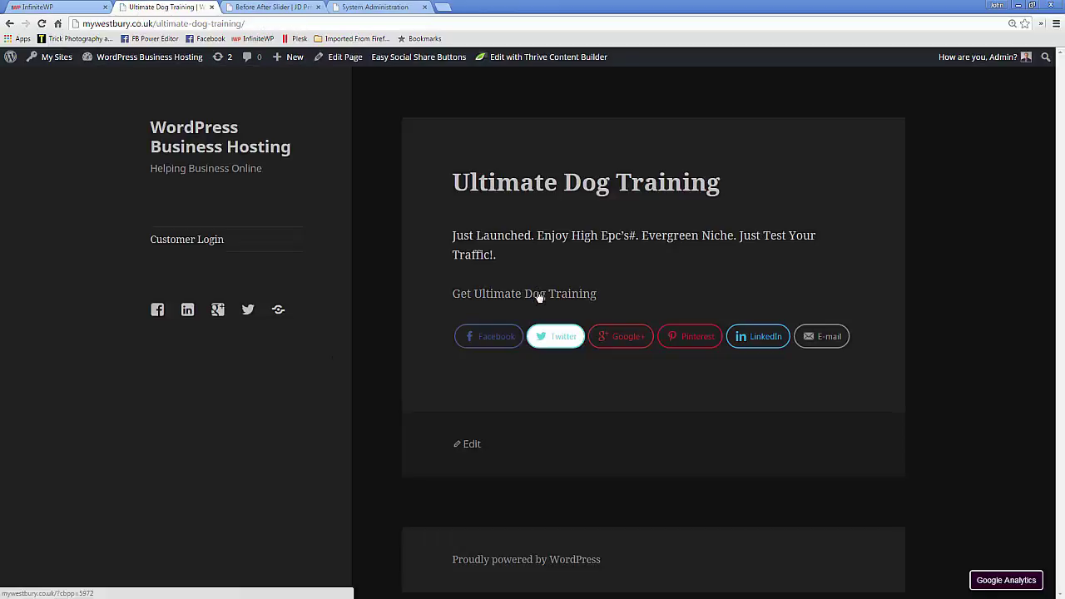
pyautogui.rightClick(539, 298)
pyautogui.click(546, 302)
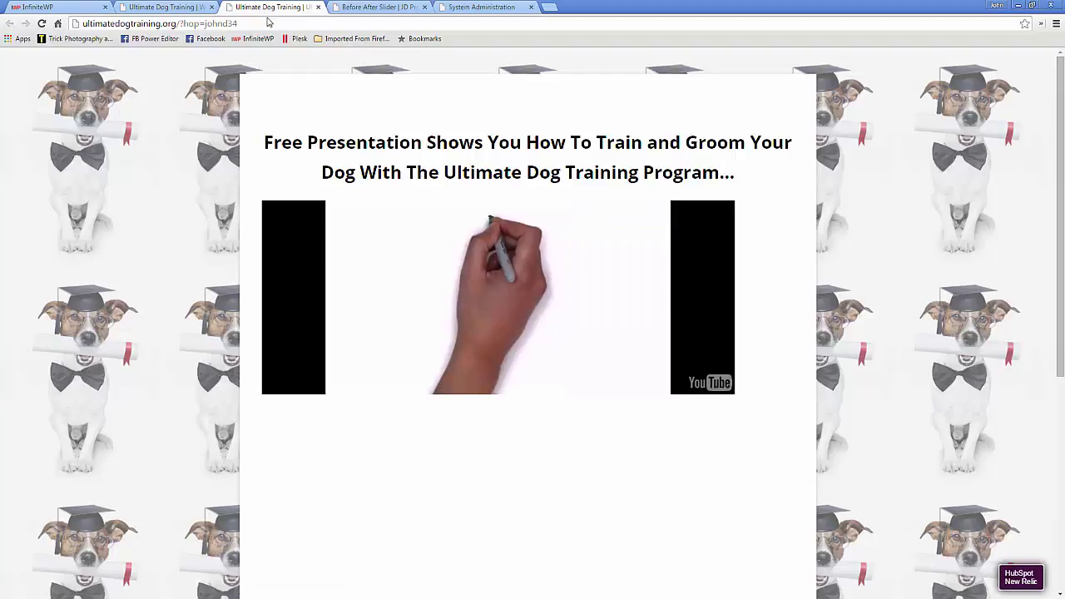
# Step: Pause the sales video, scroll the ultimatedogtraining.org page, then close it and leave the page
pyautogui.click(501, 332)
pyautogui.scroll(-5, 790, 278)
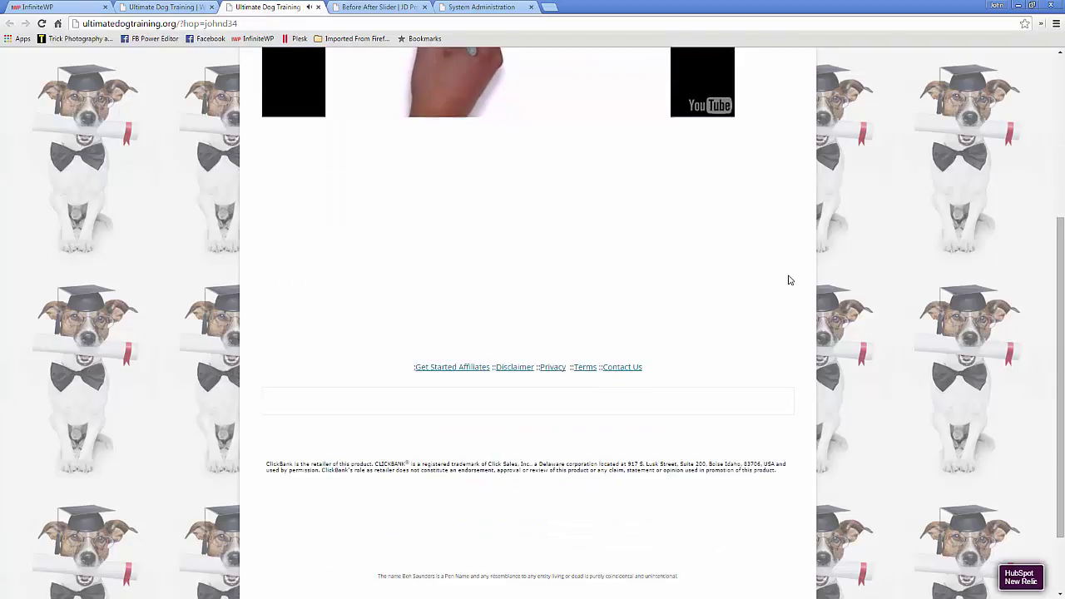
pyautogui.scroll(6, 789, 278)
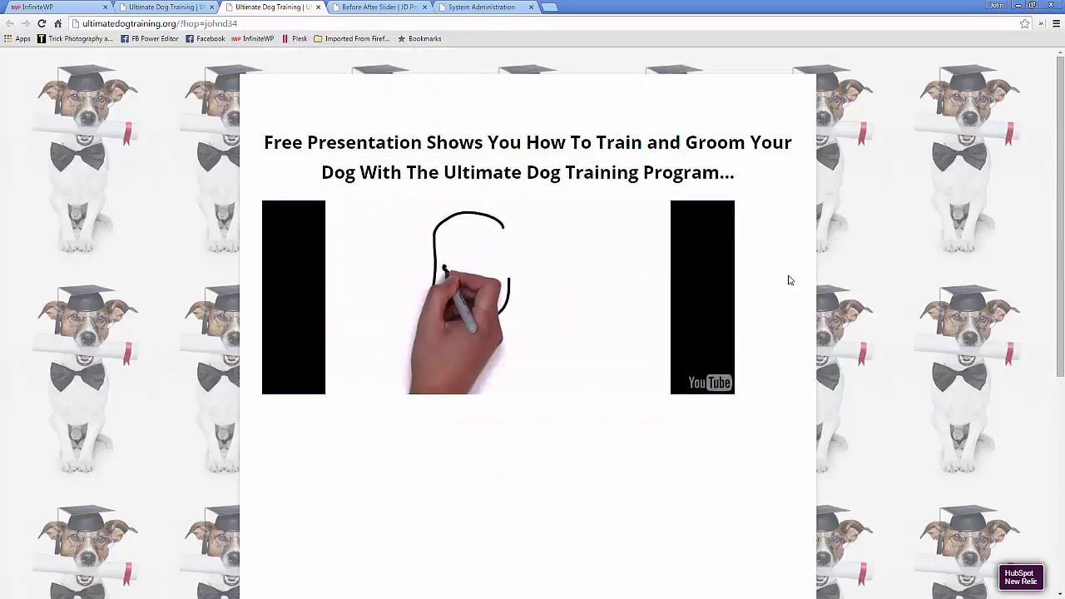
pyautogui.click(317, 7)
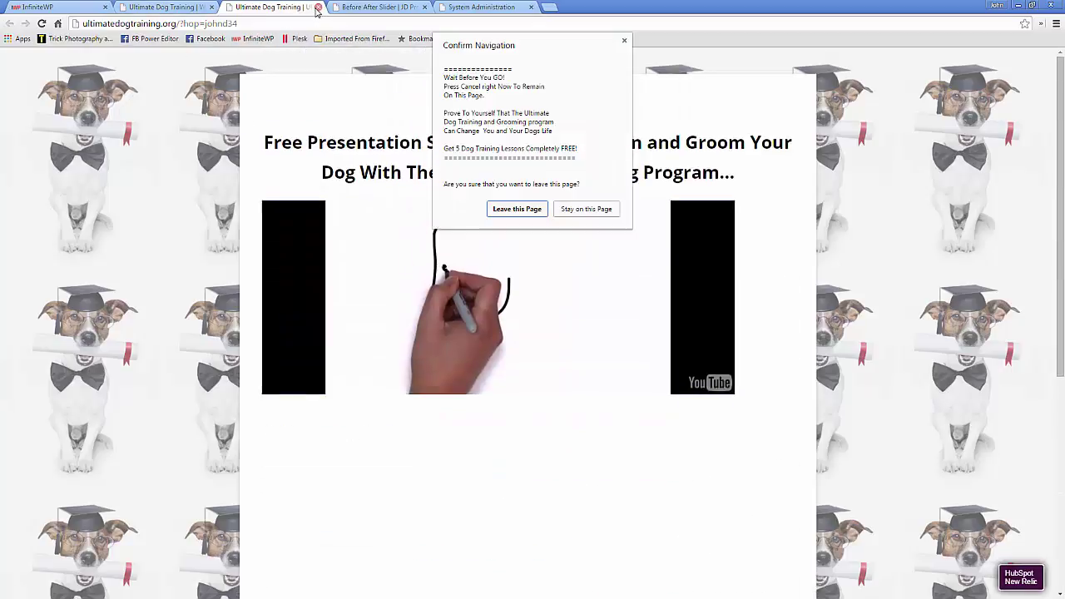
pyautogui.click(506, 211)
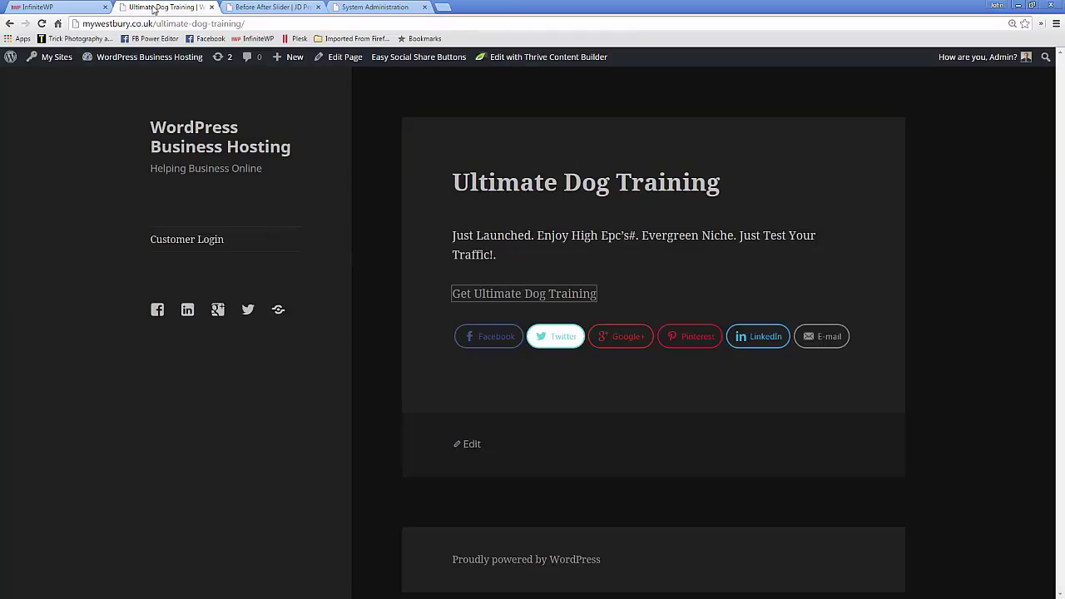
# Step: Go back to the Pages list, then open CB Power Plug Products
pyautogui.moveTo(62, 65)
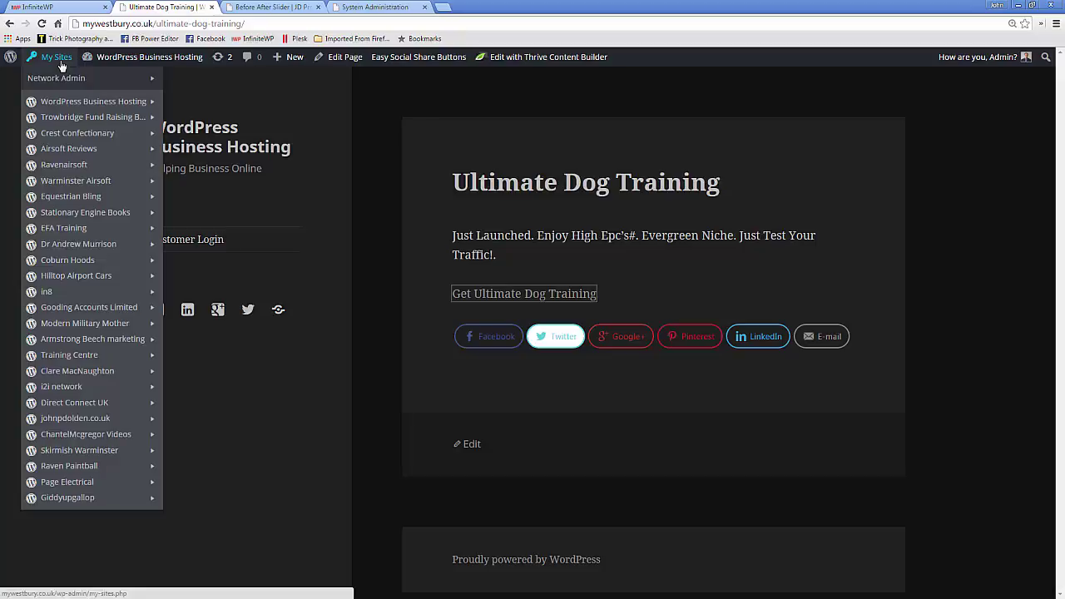
pyautogui.click(10, 23)
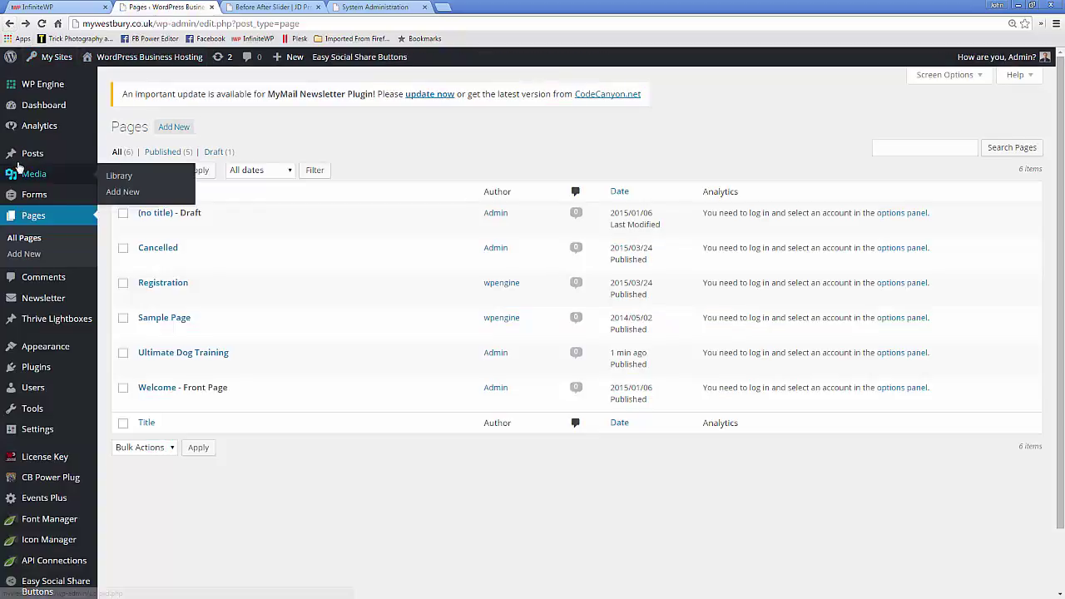
pyautogui.moveTo(78, 483)
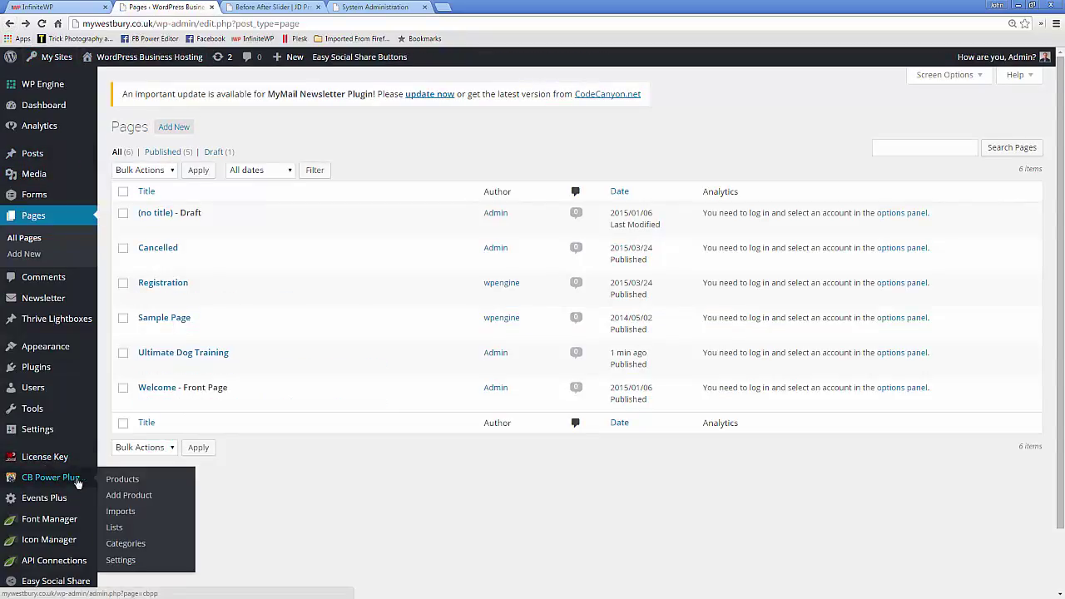
pyautogui.click(112, 479)
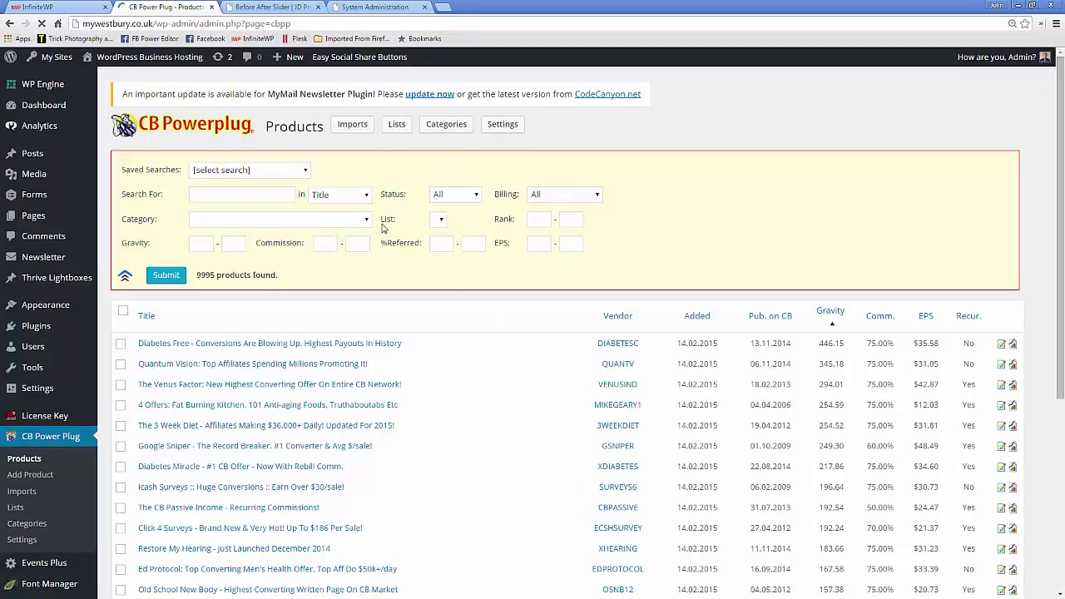
# Step: Scroll through the unfiltered list of all 9995 products sorted by Gravity
pyautogui.scroll(-3, 566, 308)
pyautogui.scroll(-2, 584, 296)
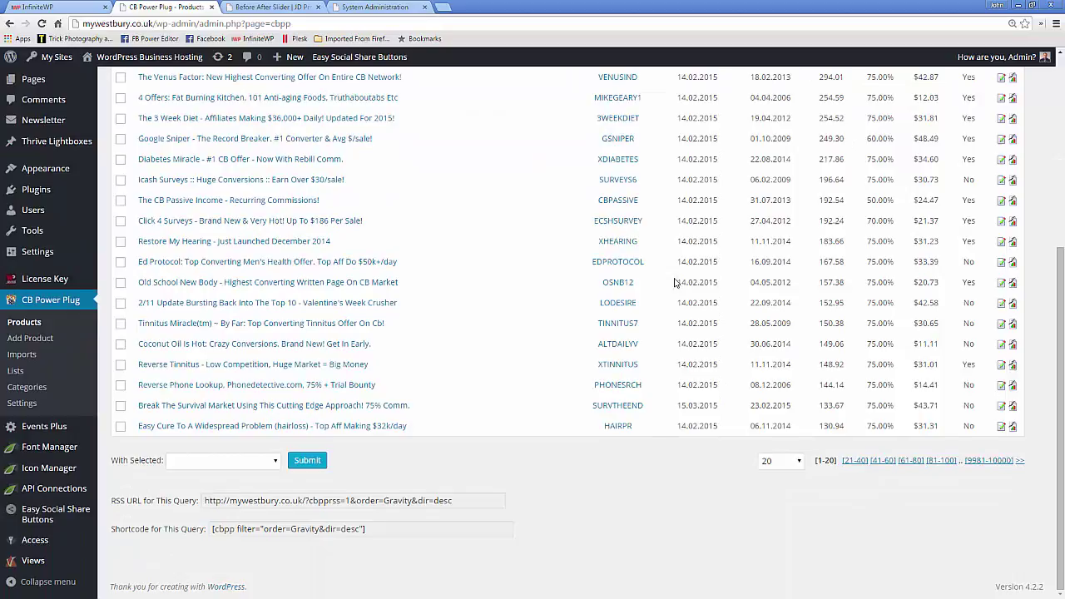
pyautogui.scroll(3, 682, 298)
pyautogui.scroll(-2, 731, 279)
pyautogui.scroll(-1, 748, 300)
pyautogui.scroll(2, 737, 354)
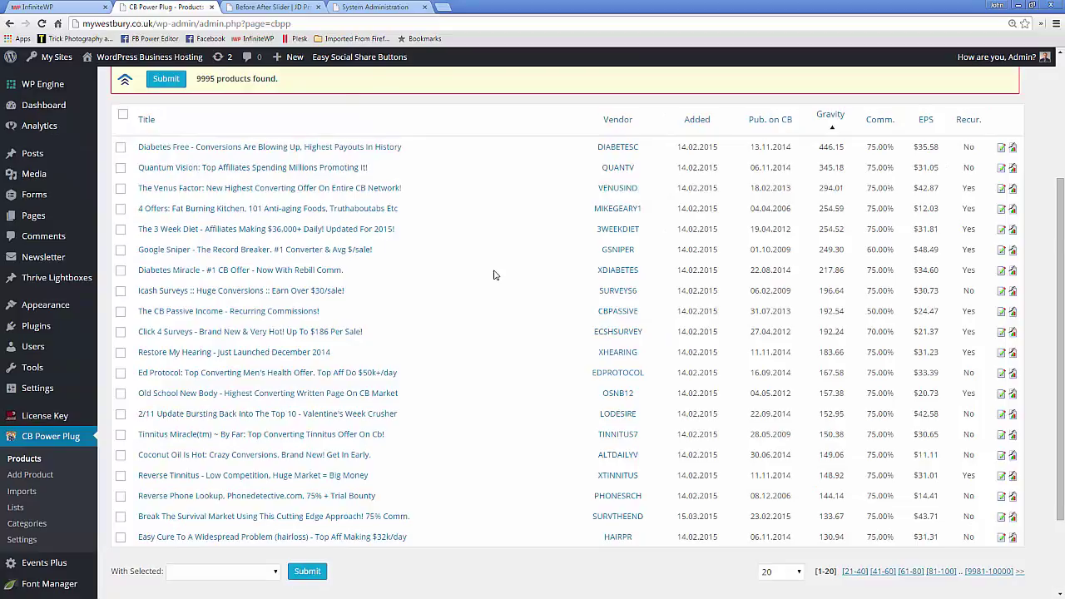
pyautogui.scroll(1, 493, 274)
pyautogui.scroll(-1, 493, 275)
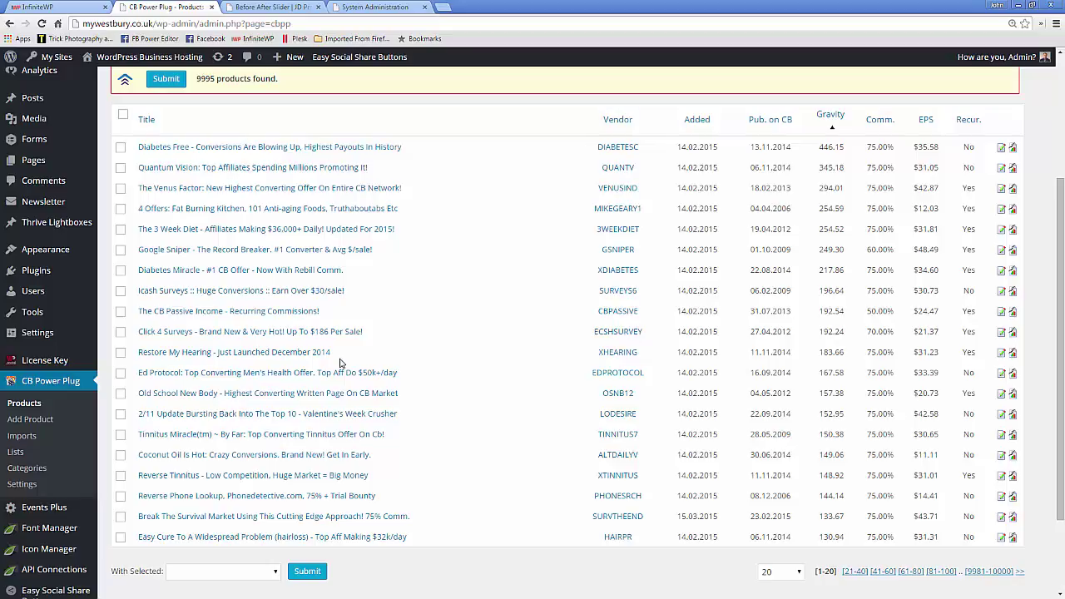
pyautogui.scroll(2, 339, 362)
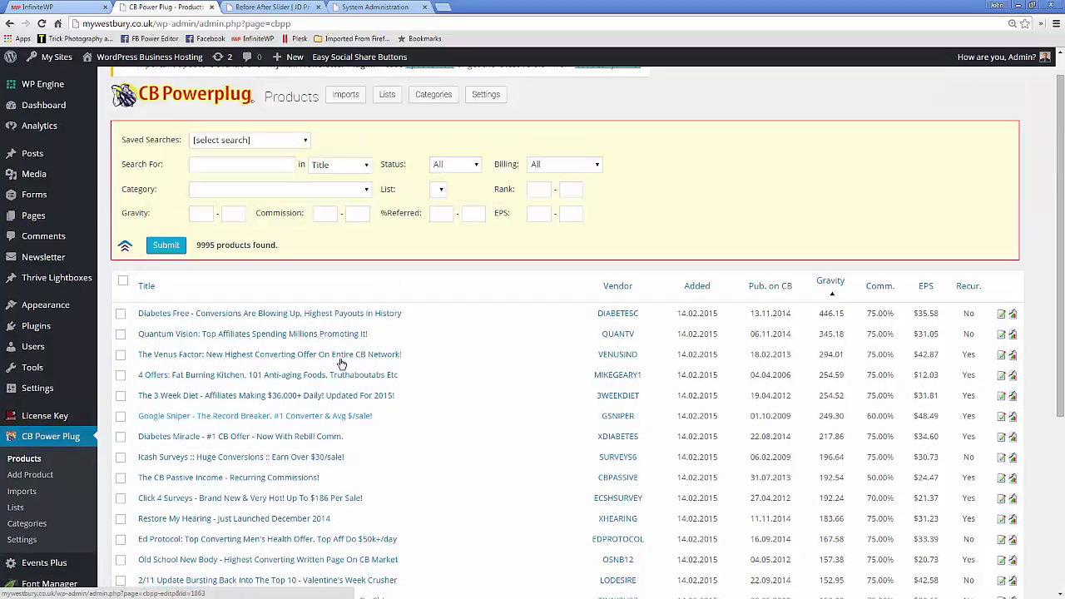
pyautogui.scroll(1, 396, 372)
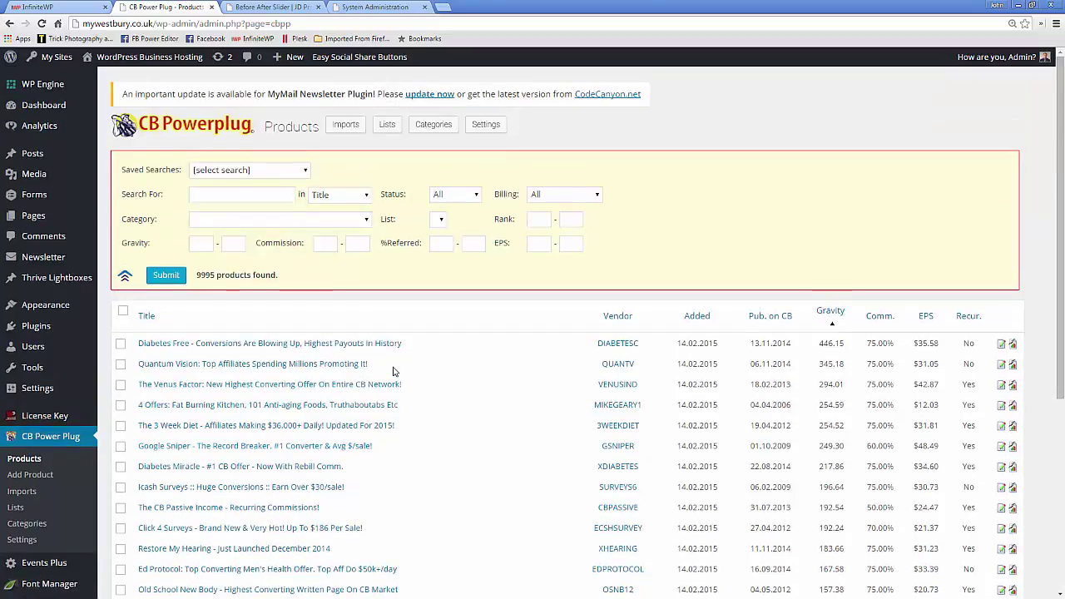